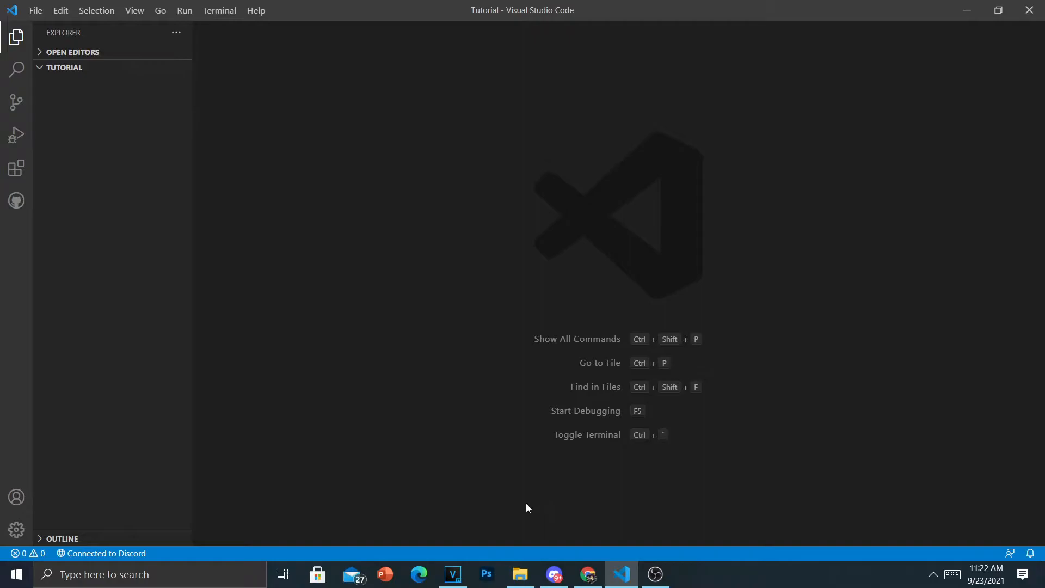
# Step: Switch to File Explorer and create a folder named "Website Tutorial" inside the Tutorial folder
pyautogui.click(521, 574)
pyautogui.rightClick(283, 272)
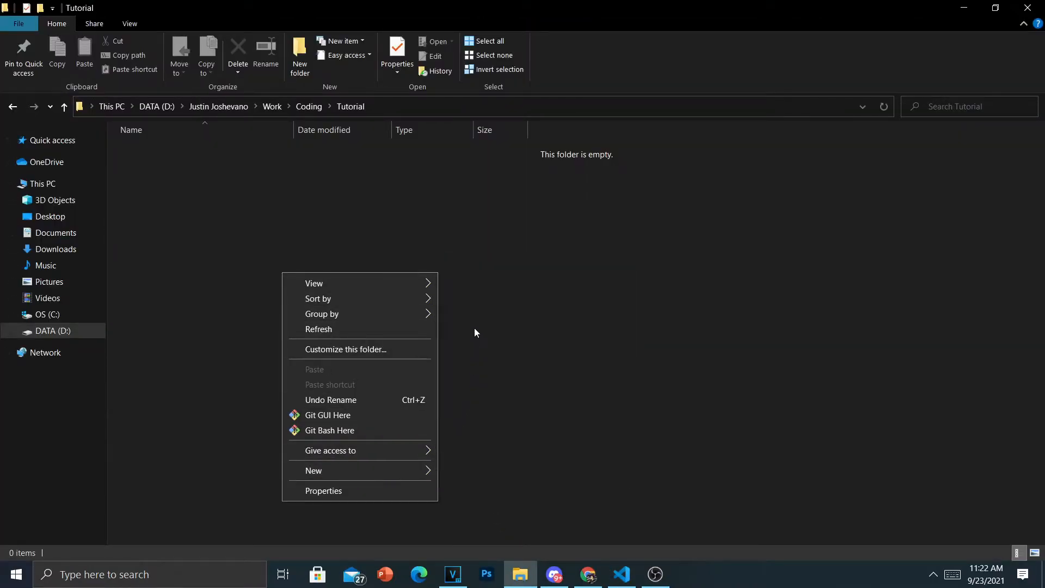
pyautogui.moveTo(393, 473)
pyautogui.click(477, 270)
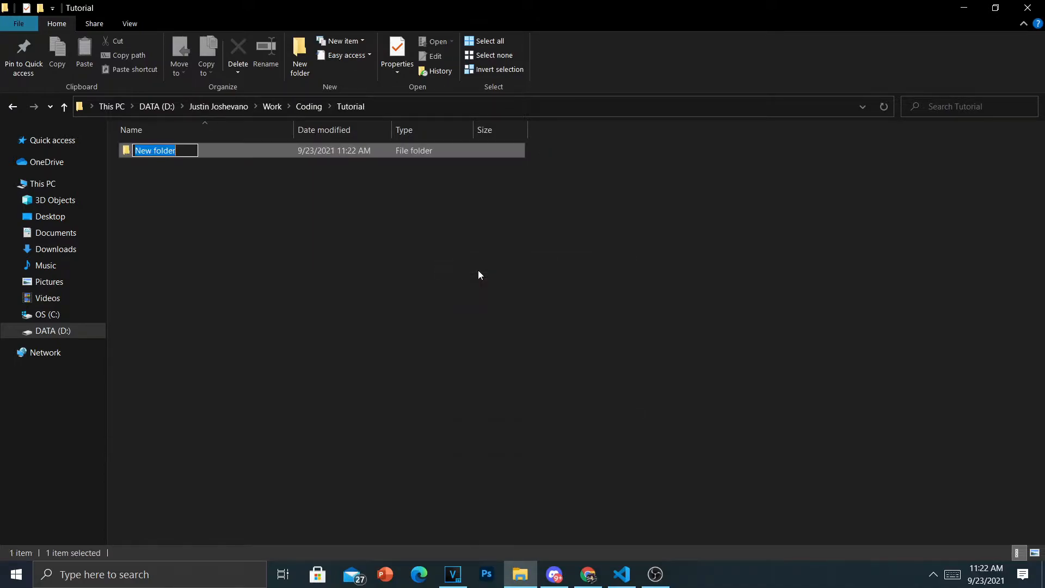
pyautogui.write('Website Tutorial')
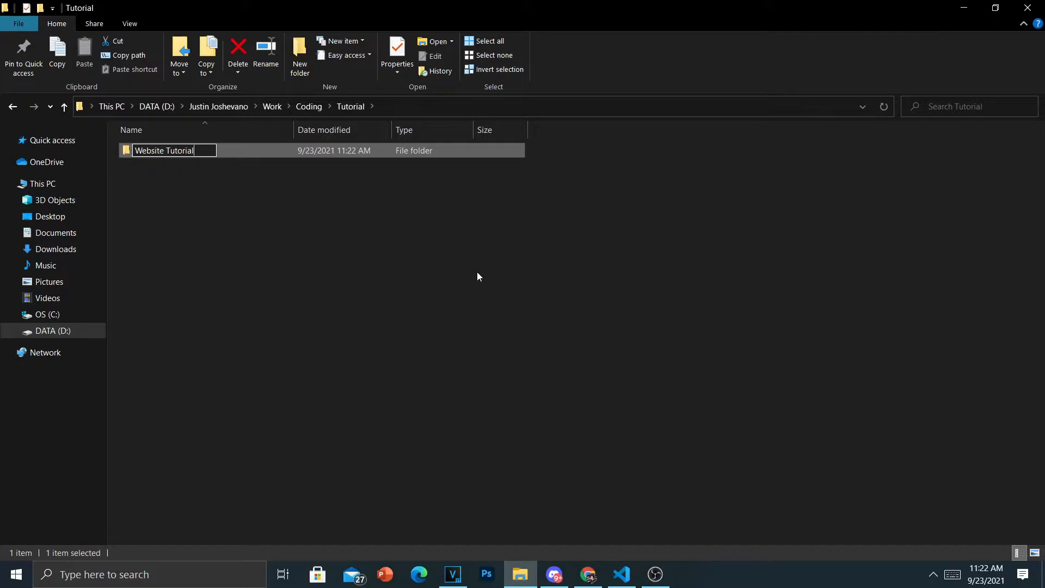
pyautogui.click(499, 283)
# Step: Return to Visual Studio Code and open the Website Tutorial folder, found inside Tutorial, as the working folder
pyautogui.hotkey('alt', 'Tab')
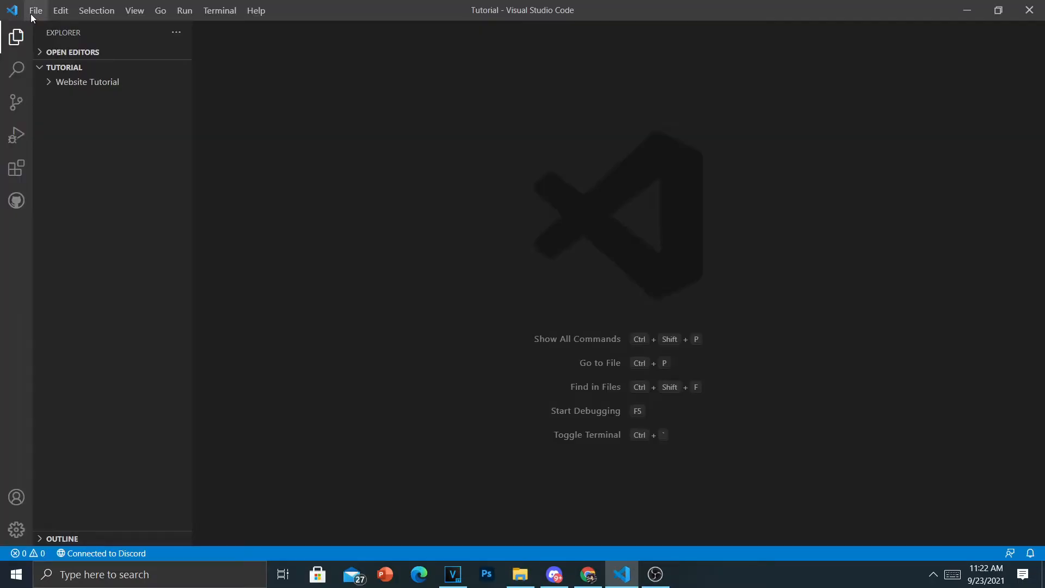
pyautogui.click(35, 11)
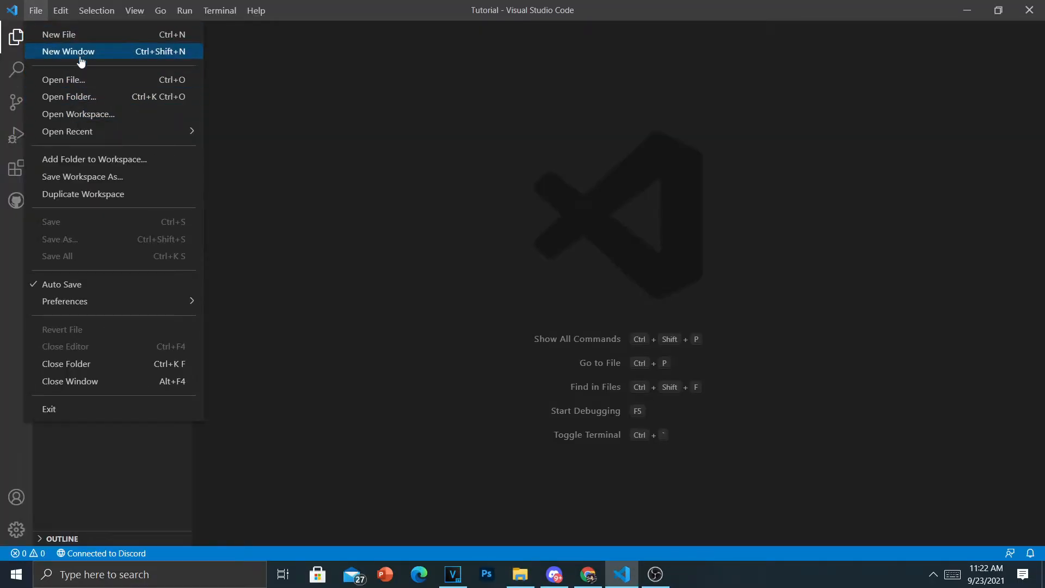
pyautogui.click(83, 96)
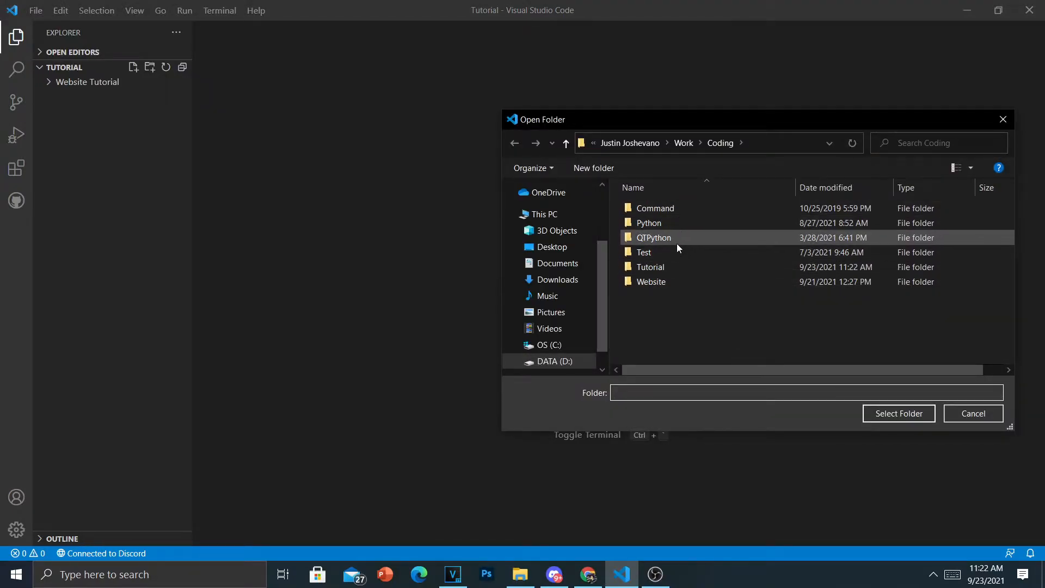
pyautogui.doubleClick(659, 268)
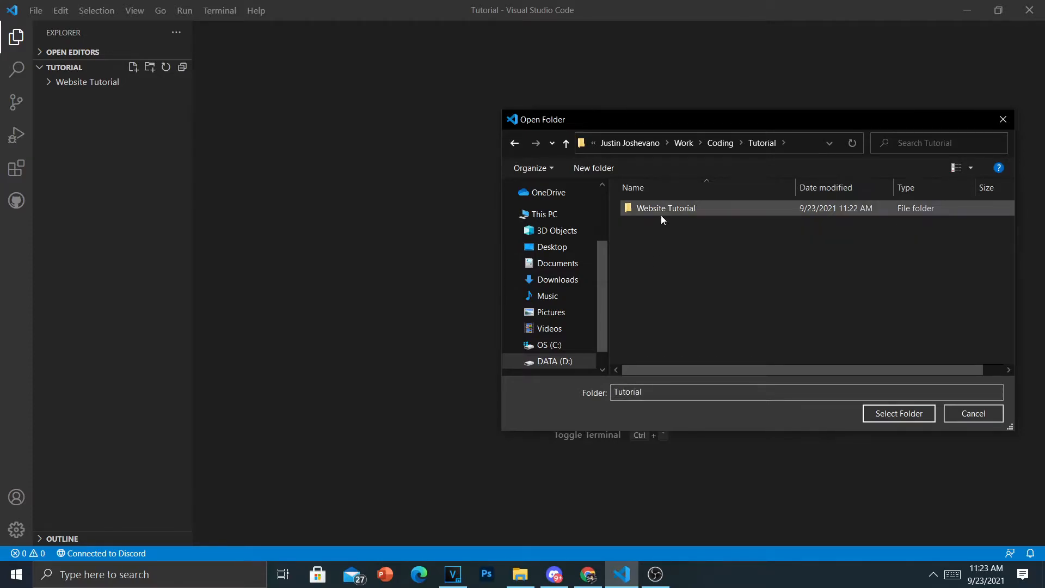
pyautogui.click(661, 213)
pyautogui.doubleClick(660, 213)
pyautogui.click(906, 413)
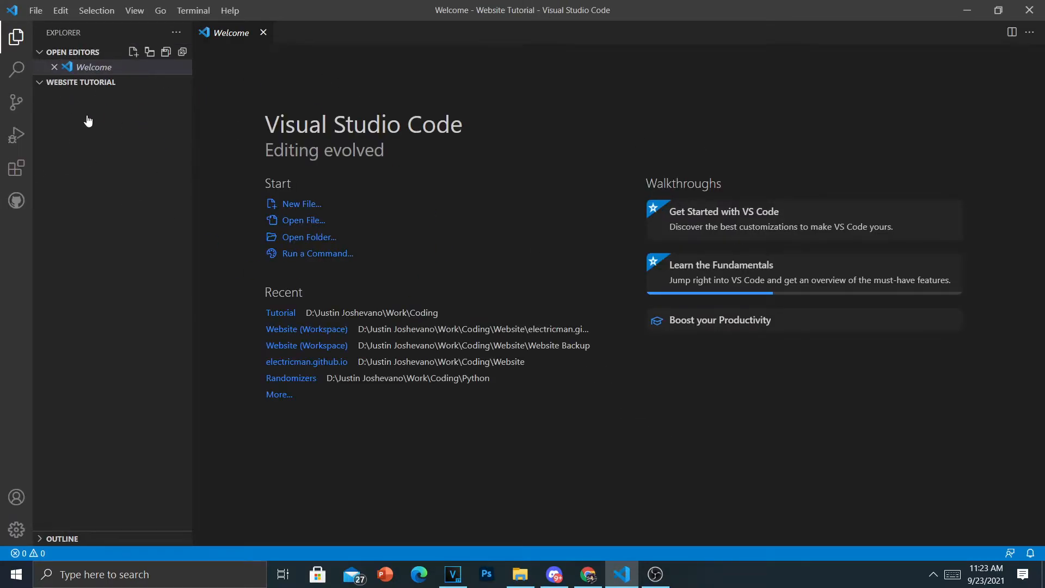
# Step: Create a new file named index.html in the Website Tutorial folder
pyautogui.click(87, 116)
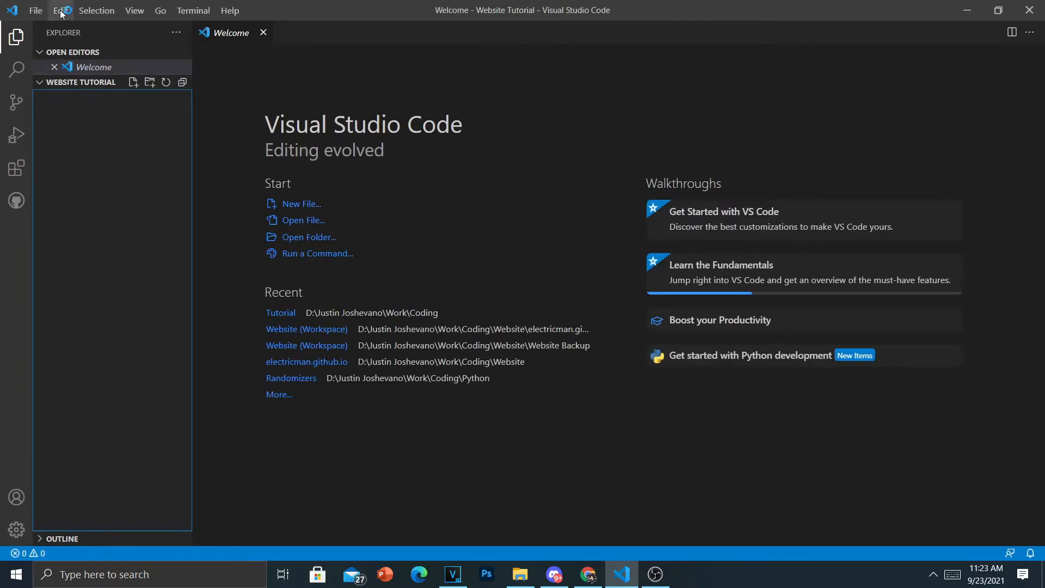
pyautogui.click(133, 84)
pyautogui.write('html.')
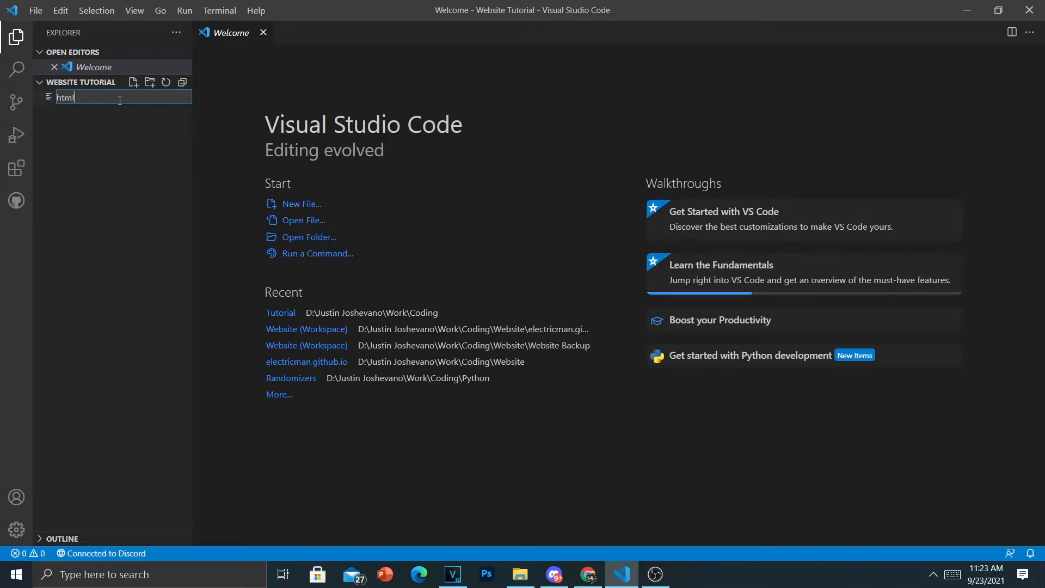
pyautogui.press('BackSpace')
pyautogui.press('BackSpace')
pyautogui.press('BackSpace')
pyautogui.press('BackSpace')
pyautogui.press('BackSpace')
pyautogui.write('index.html')
pyautogui.press('Return')
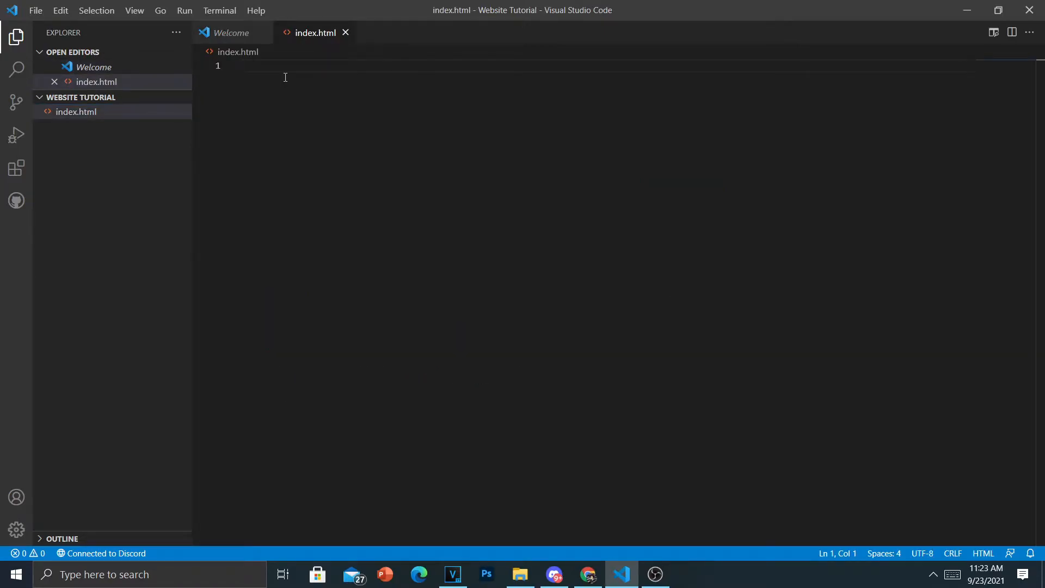
# Step: Add the <!DOCTYPE html> declaration and an html element with opening and closing tags to index.html
pyautogui.write('<Do')
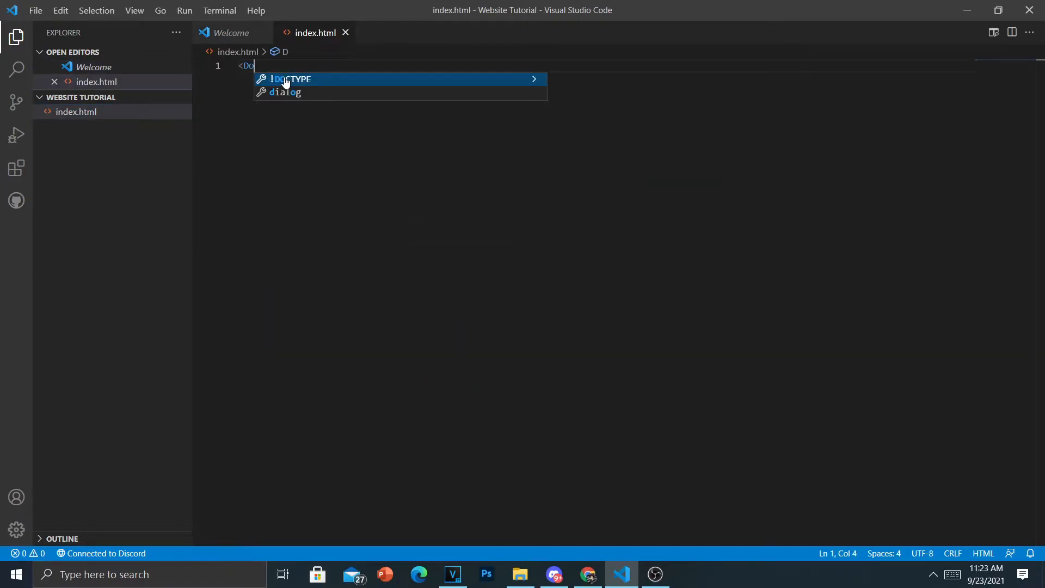
pyautogui.click(286, 80)
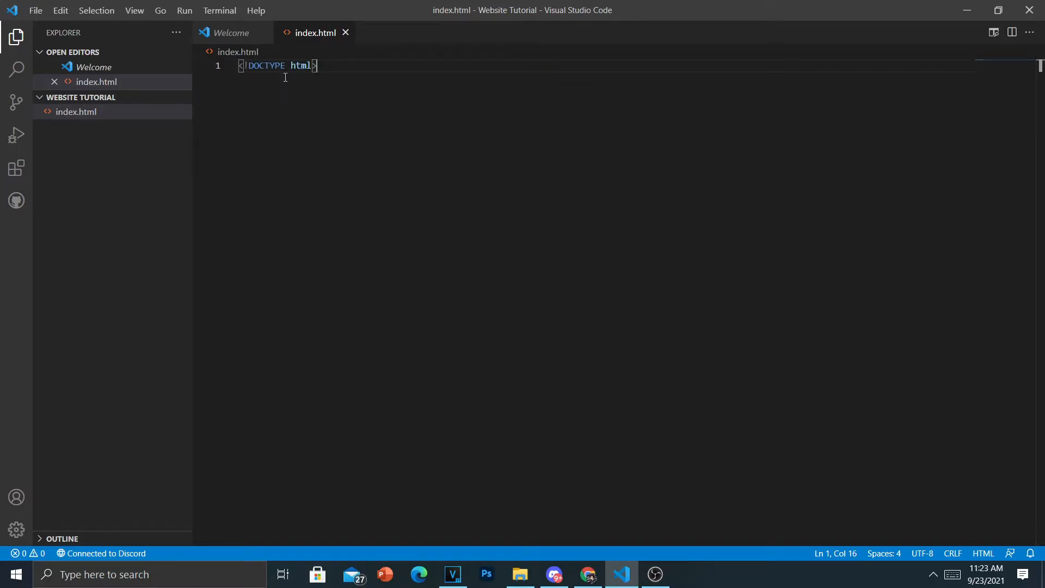
pyautogui.press('Return')
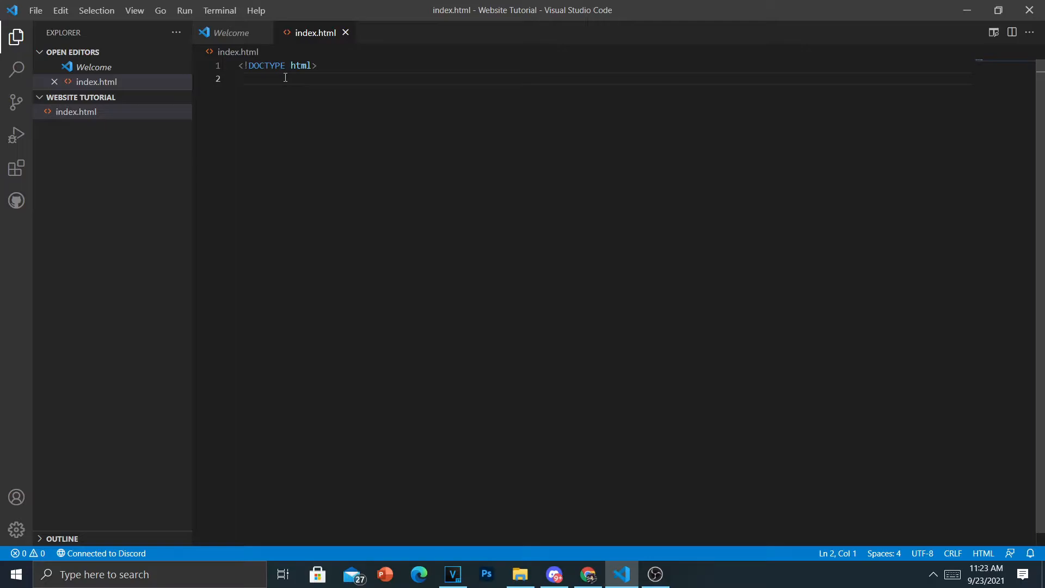
pyautogui.write('<html/')
pyautogui.press('BackSpace')
pyautogui.write('>')
pyautogui.press('Return')
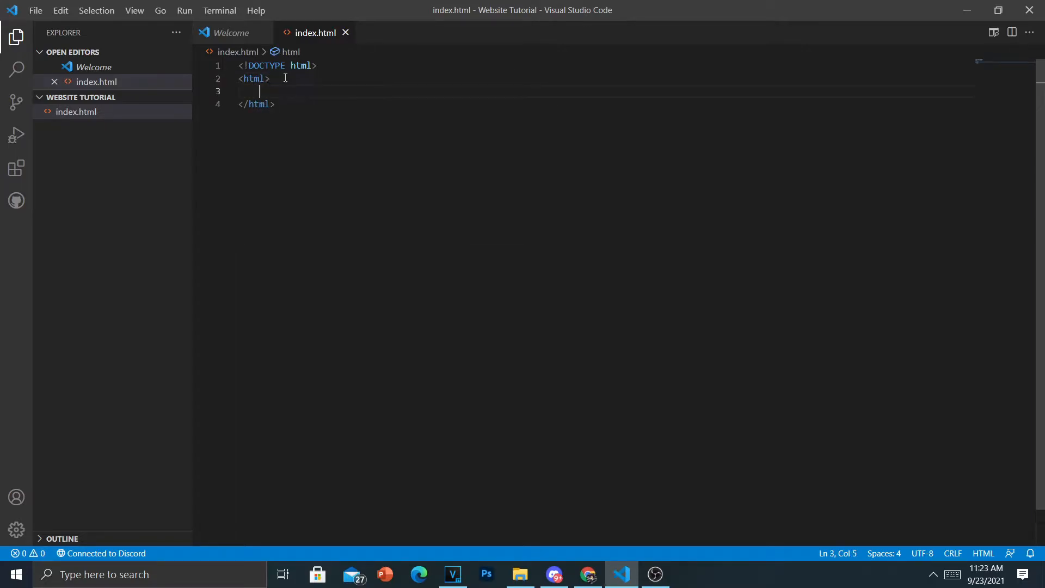
# Step: Insert an h1 heading reading "Hello world!" inside the html element and save the file
pyautogui.write('<h1>Hello world!</h1>')
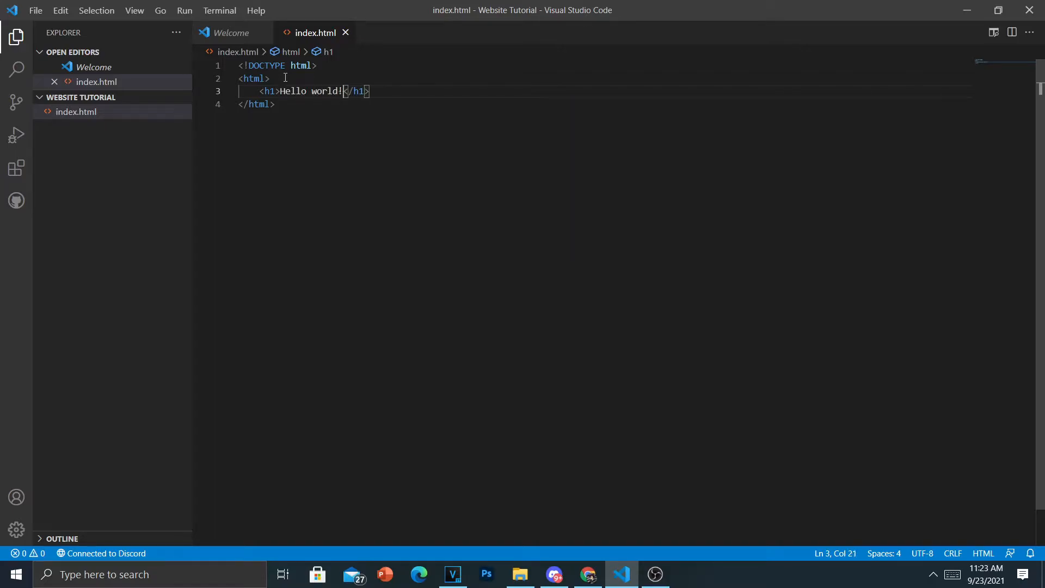
pyautogui.click(27, 12)
pyautogui.click(82, 222)
# Step: Switch to GitHub in Chrome and create a private repository named "Tutorial"
pyautogui.click(587, 574)
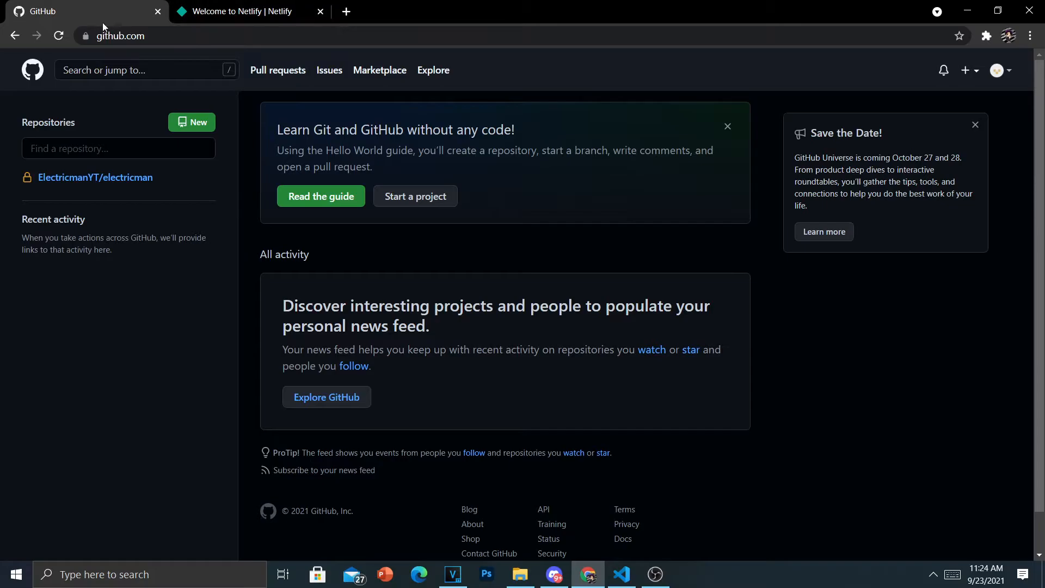
pyautogui.click(182, 123)
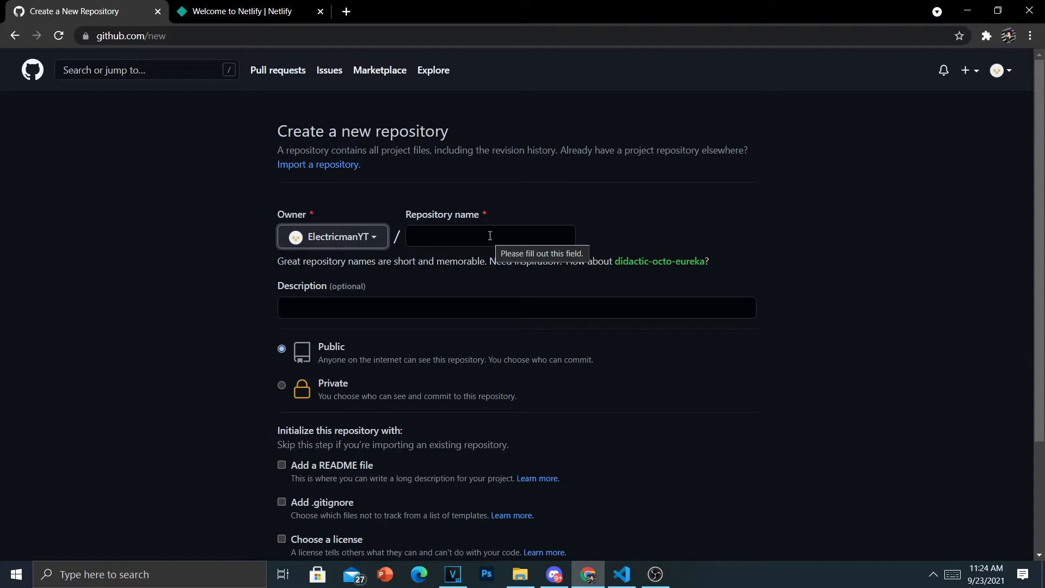
pyautogui.click(490, 236)
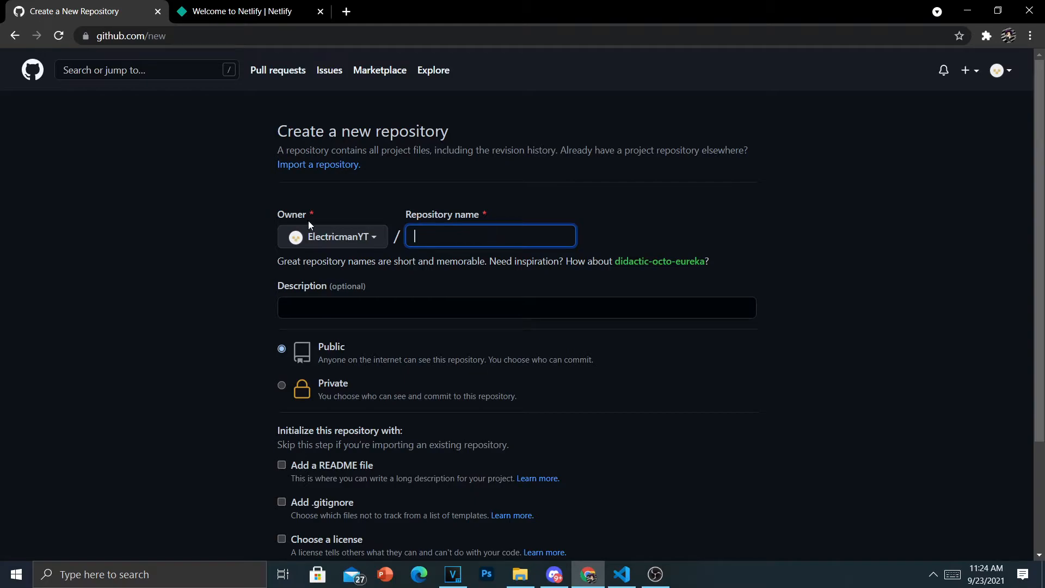
pyautogui.write('Tutorial')
pyautogui.scroll(-3, 361, 285)
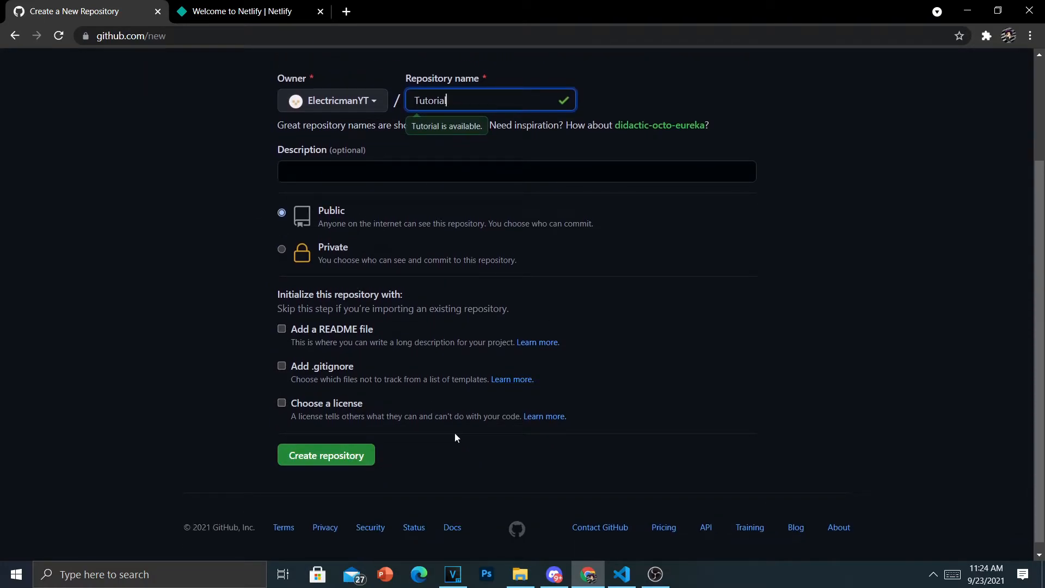
pyautogui.click(282, 247)
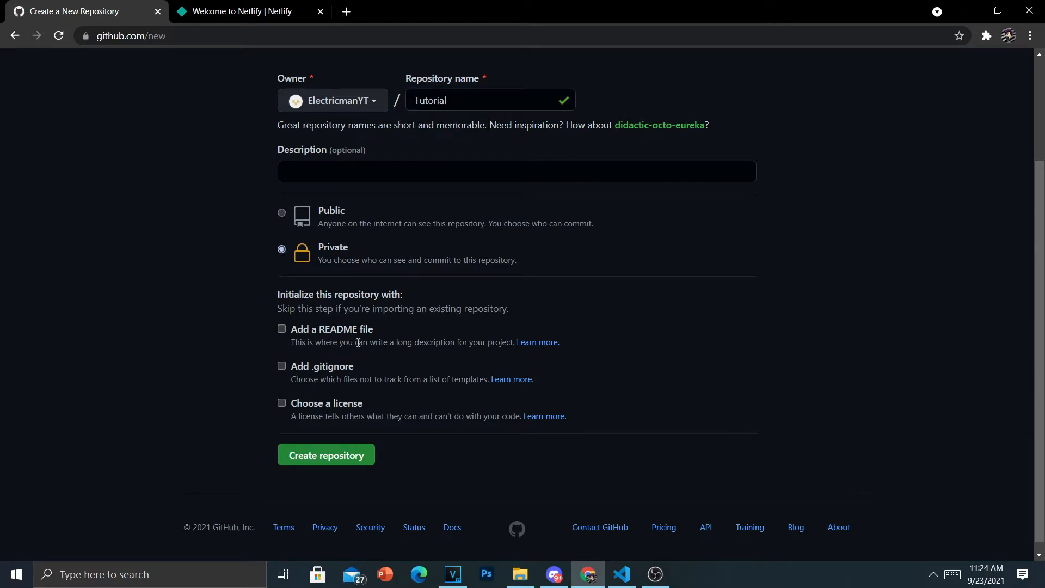
pyautogui.click(342, 465)
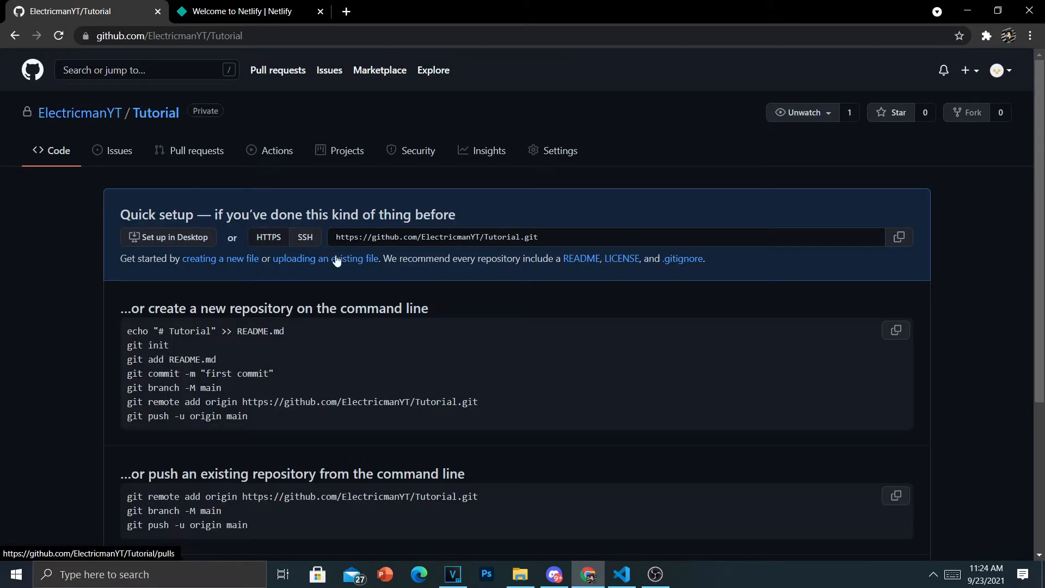
# Step: Open the page for uploading existing files to the new Tutorial repository
pyautogui.scroll(-3, 187, 152)
pyautogui.scroll(1, 307, 173)
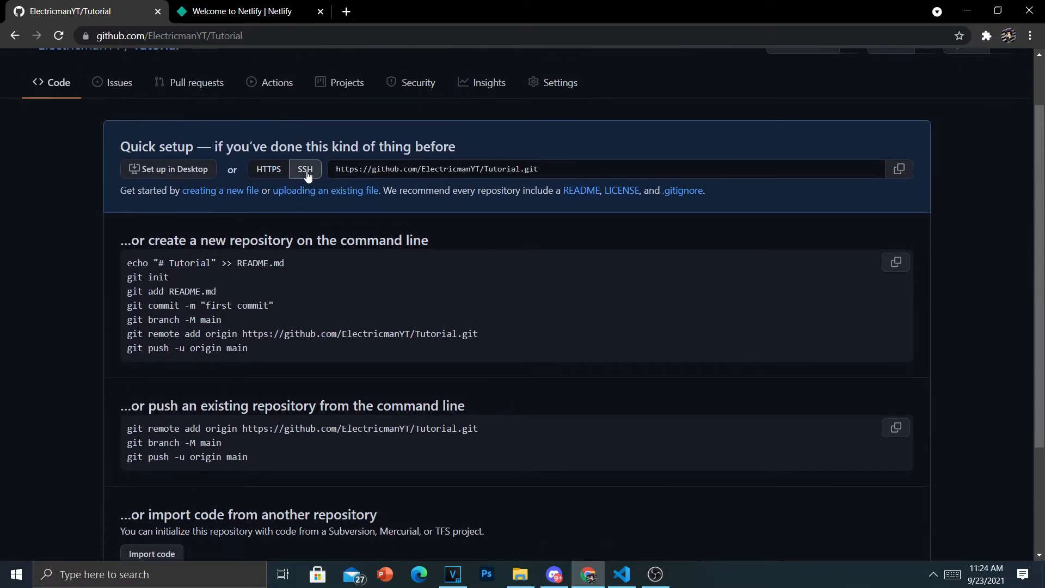
pyautogui.click(343, 191)
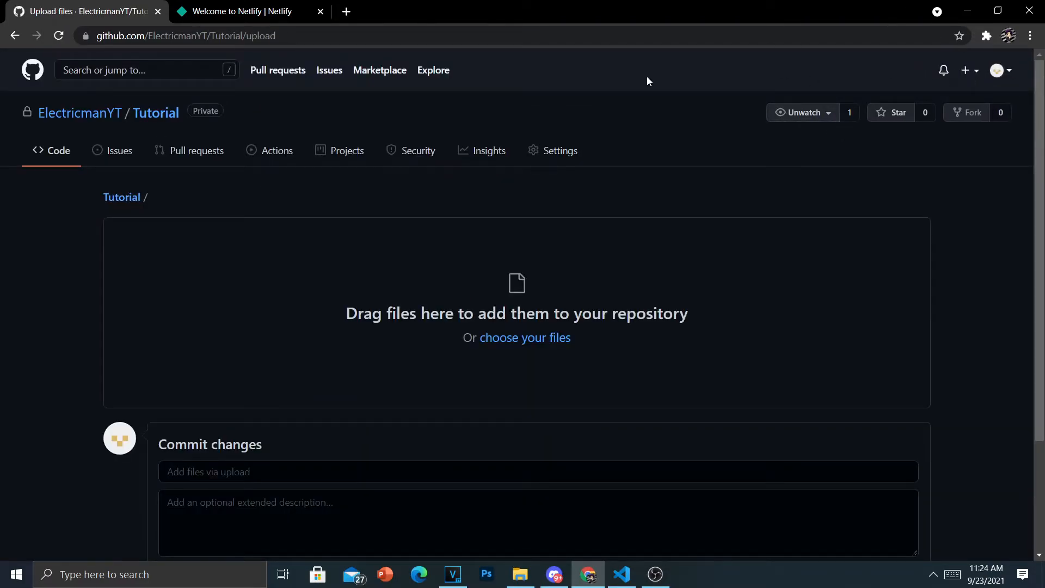
pyautogui.click(1003, 75)
pyautogui.click(683, 116)
# Step: Upload index.html from the Website Tutorial folder to the repository and commit it with the default message
pyautogui.click(519, 581)
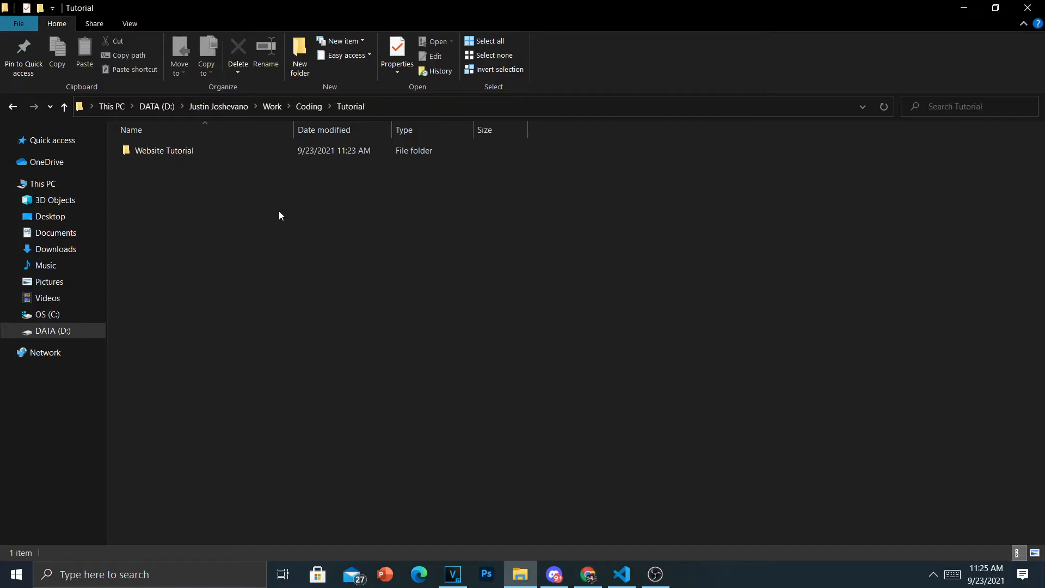
pyautogui.doubleClick(204, 153)
pyautogui.click(166, 150)
pyautogui.moveTo(166, 150); pyautogui.dragTo(551, 364)
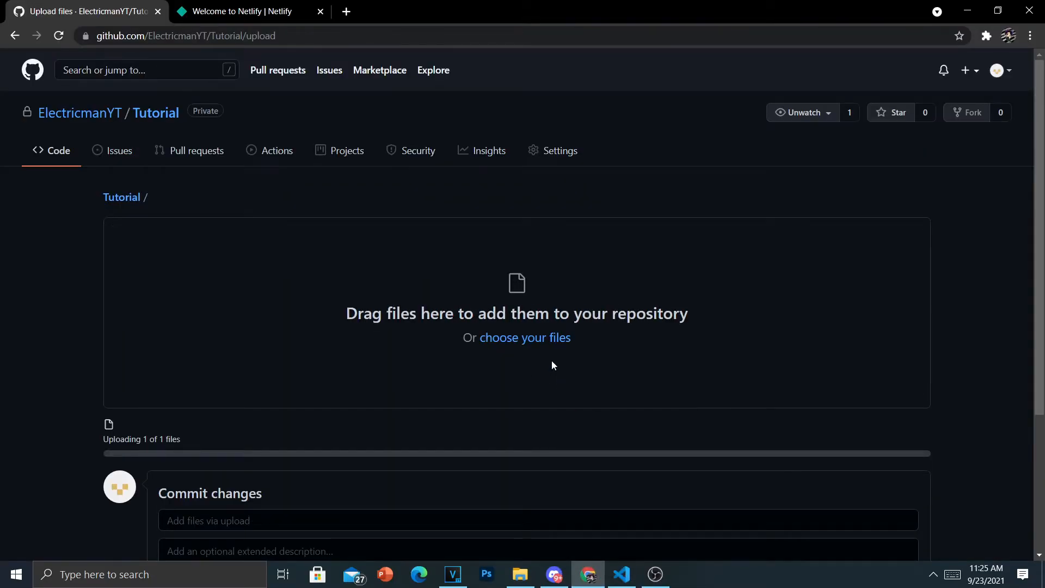
pyautogui.scroll(-3, 455, 323)
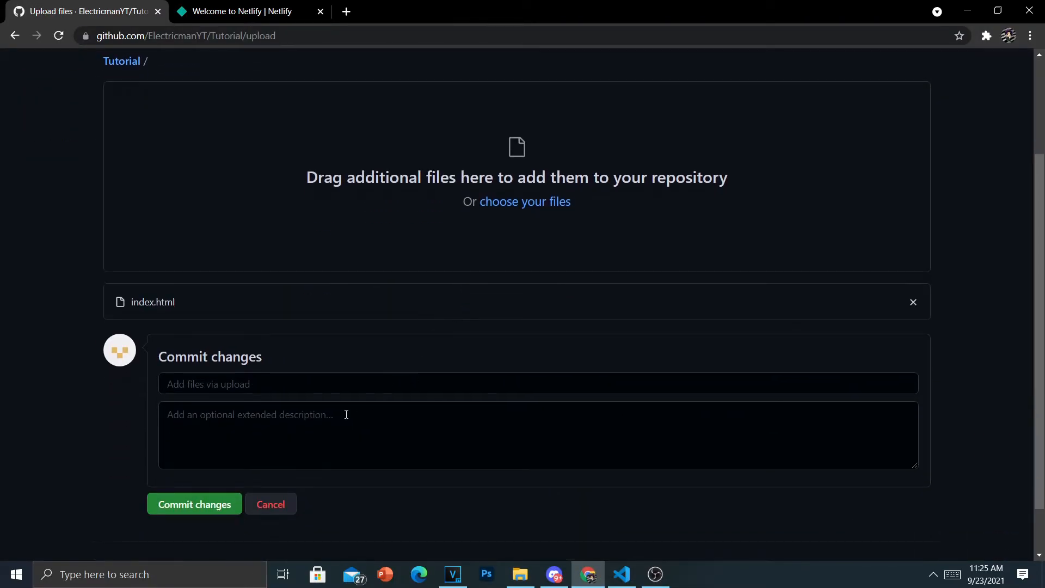
pyautogui.click(201, 505)
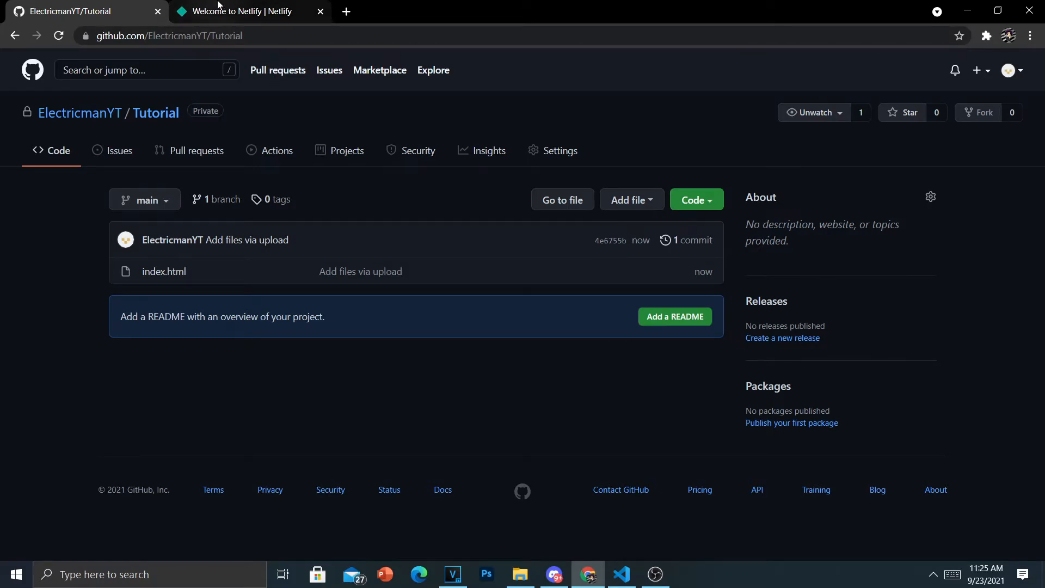
# Step: Switch to the Netlify page and log in with GitHub
pyautogui.click(187, 13)
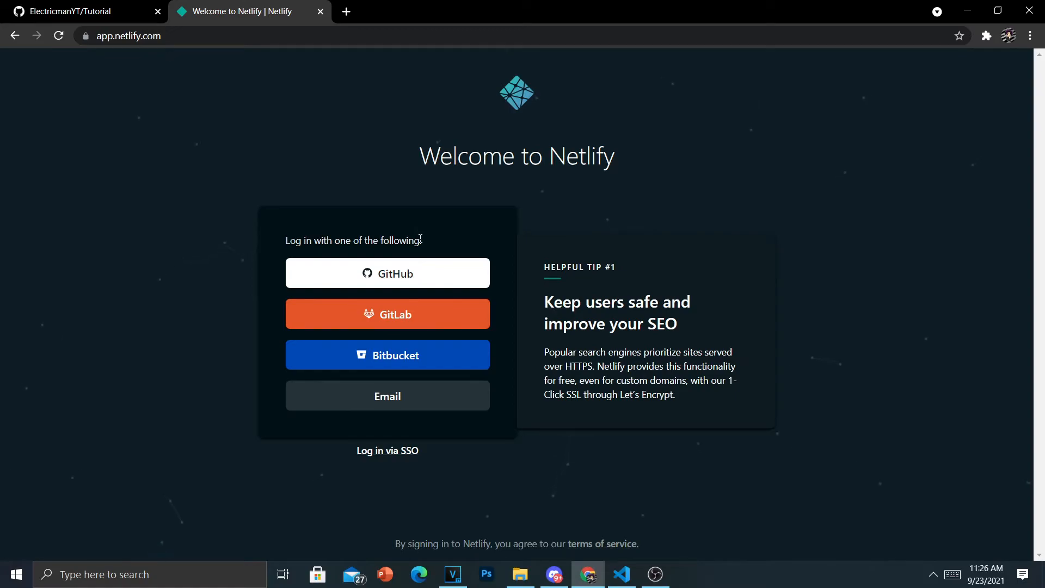
pyautogui.click(394, 275)
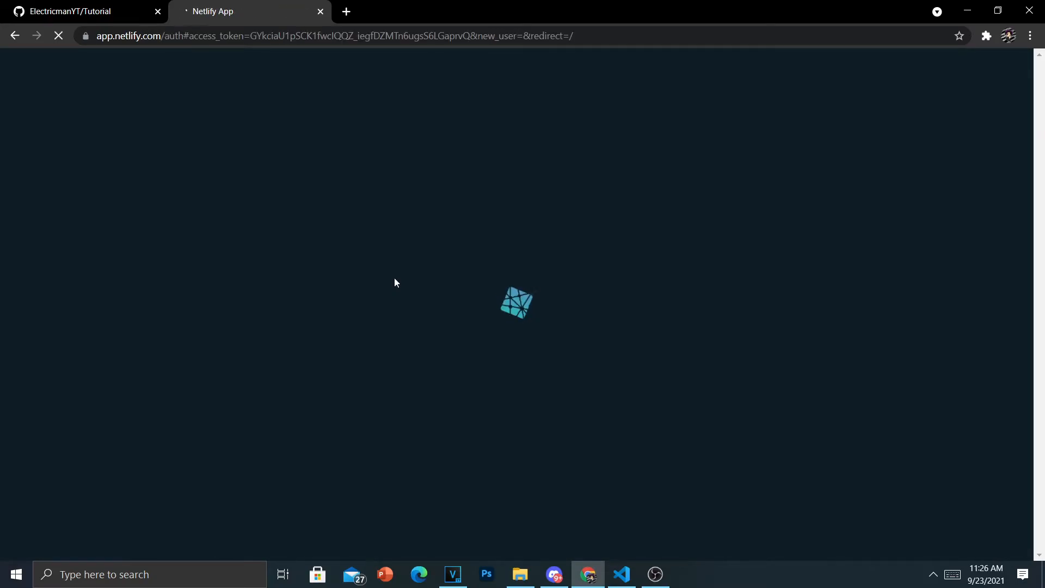
# Step: Start a new Netlify site from Git, with GitHub as the provider and Tutorial as the linked repository
pyautogui.scroll(-1, 426, 308)
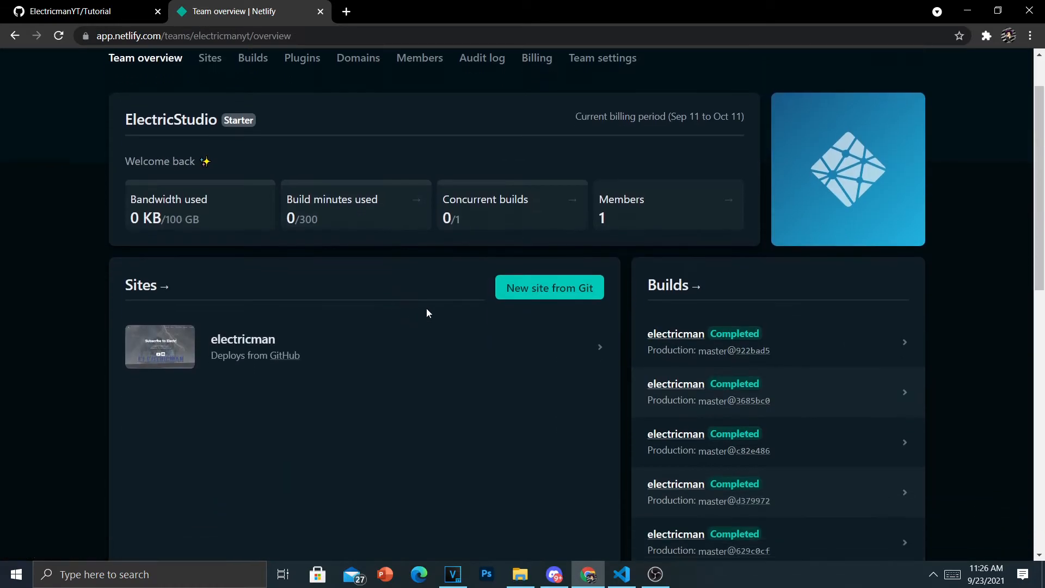
pyautogui.click(555, 292)
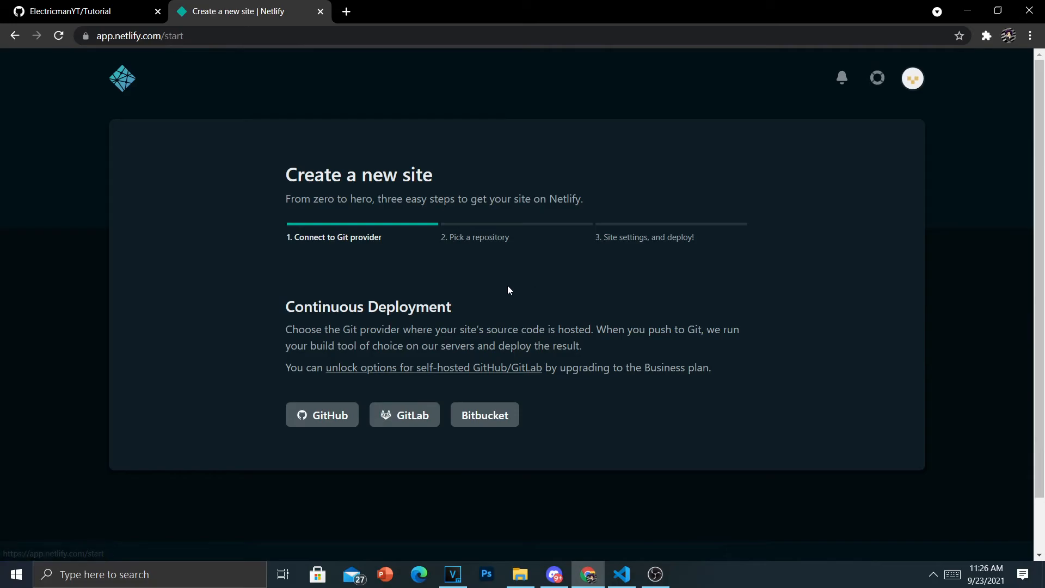
pyautogui.click(342, 422)
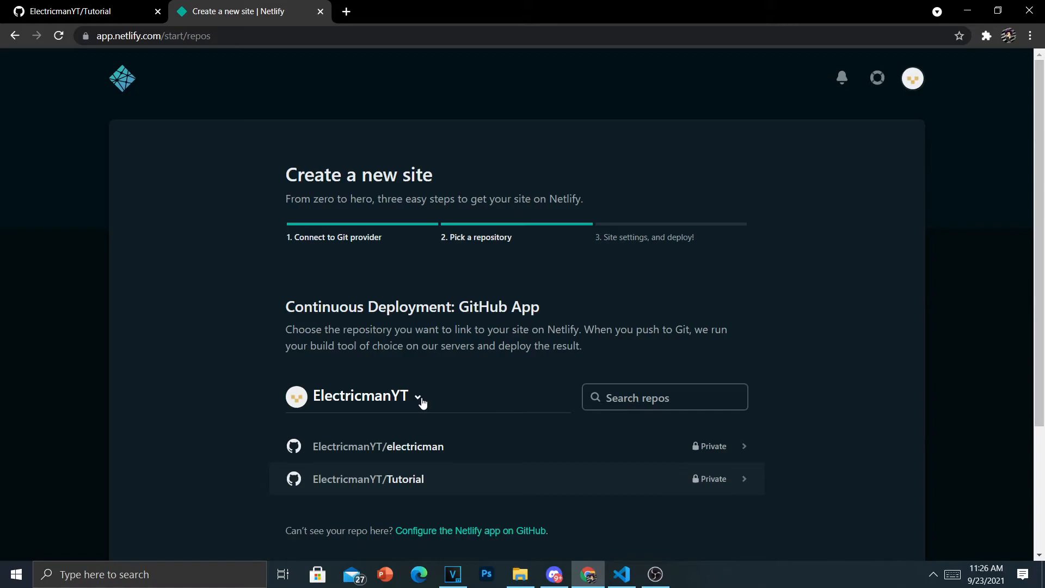
pyautogui.scroll(-1, 422, 403)
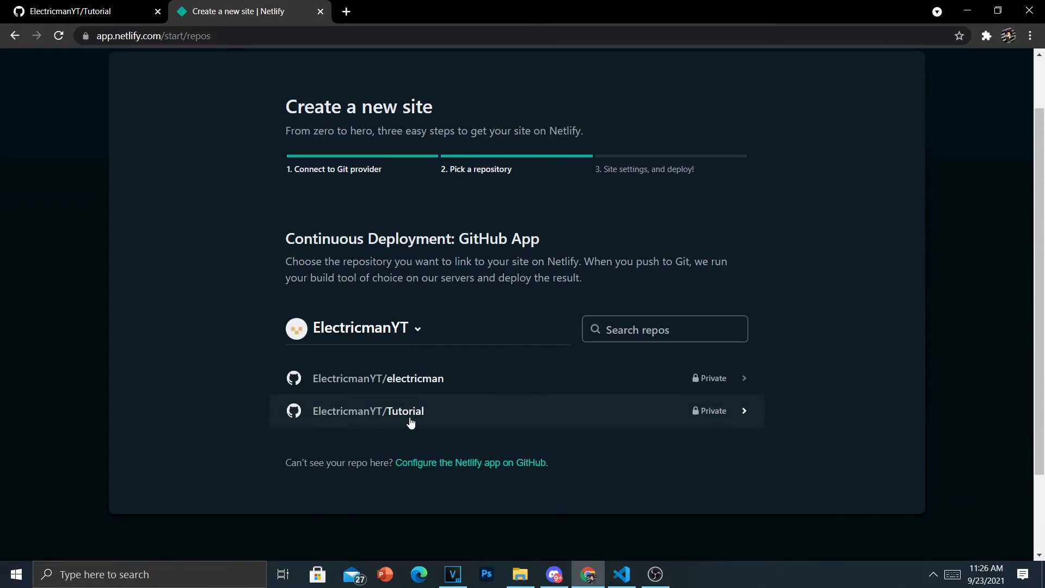
pyautogui.click(662, 423)
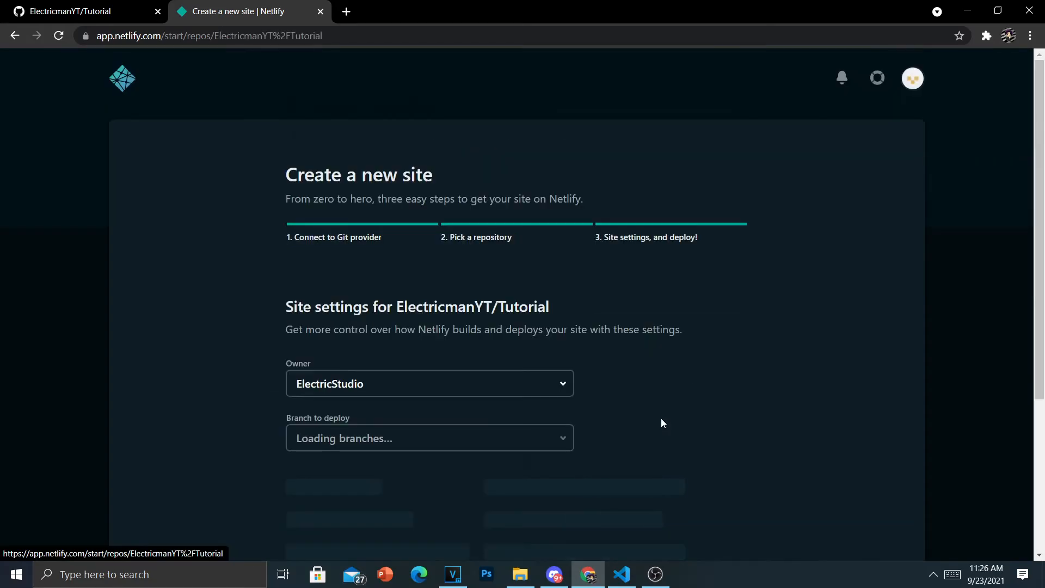
# Step: Deploy the site from the Tutorial repository's main branch, leaving the basic build settings empty
pyautogui.scroll(-1, 511, 370)
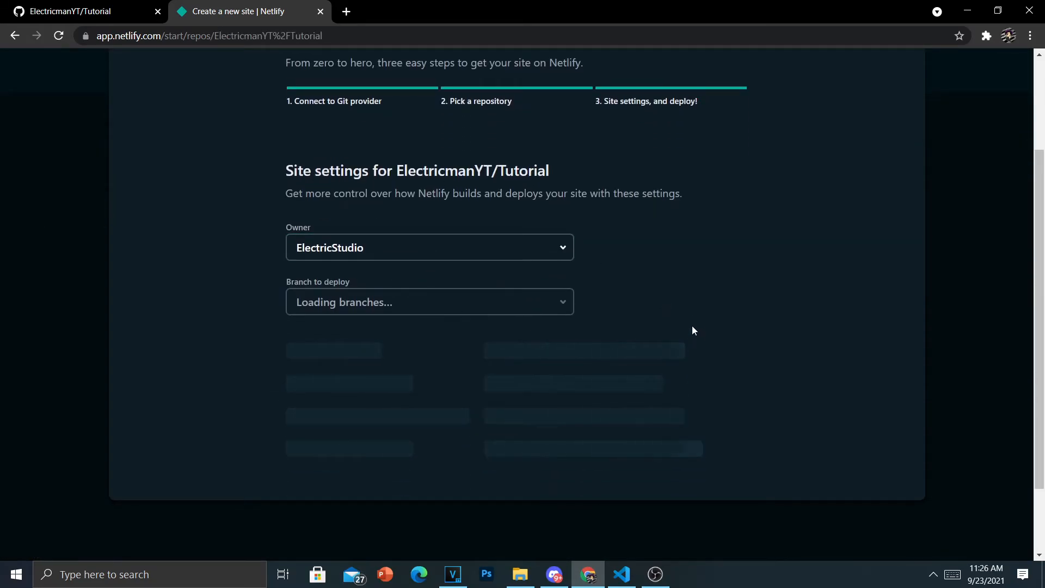
pyautogui.scroll(-3, 373, 345)
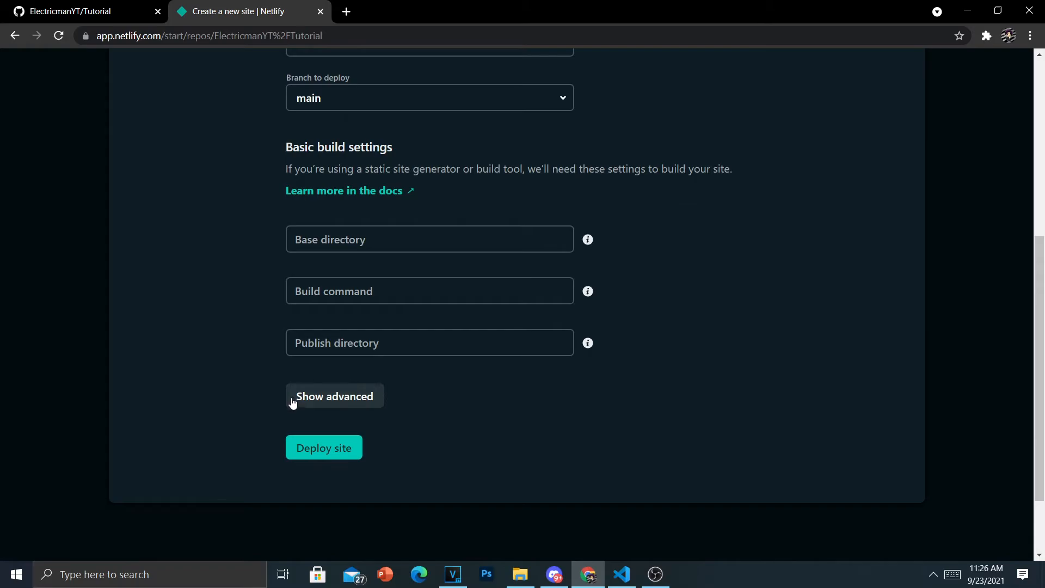
pyautogui.click(338, 450)
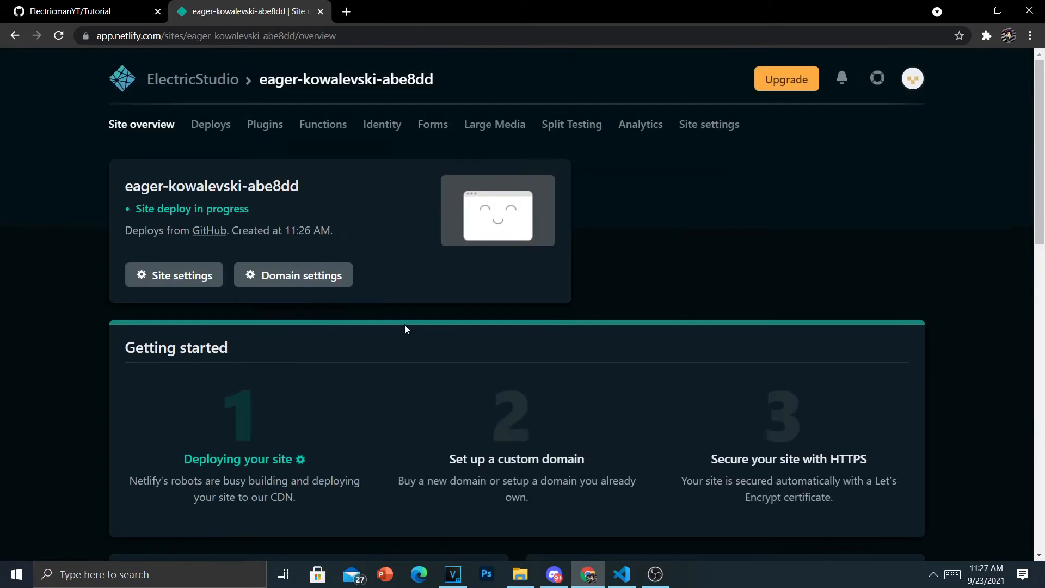
# Step: Change the site name to electrictutorial in the domain settings and save it
pyautogui.click(288, 278)
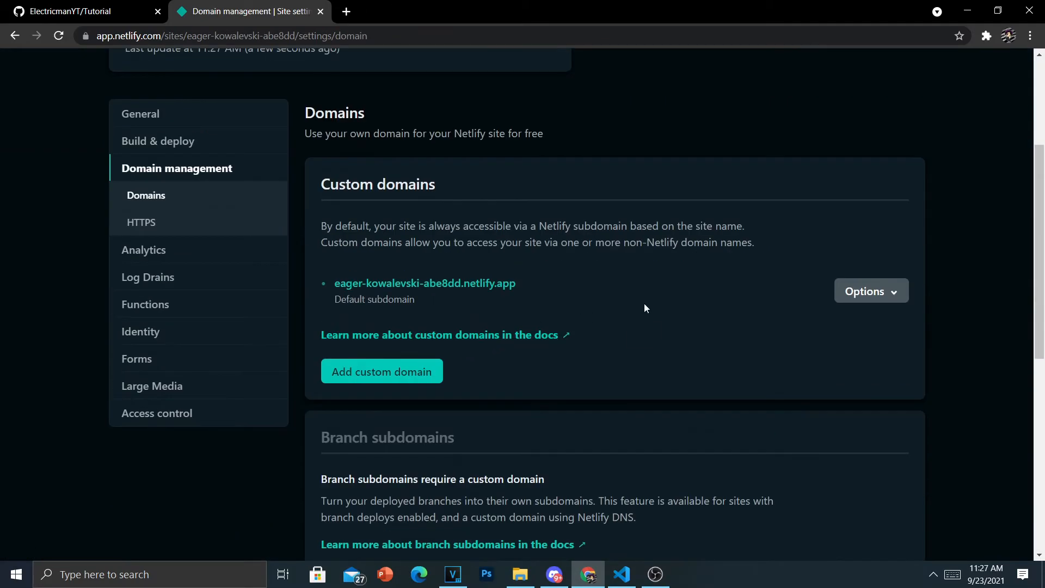
pyautogui.click(870, 292)
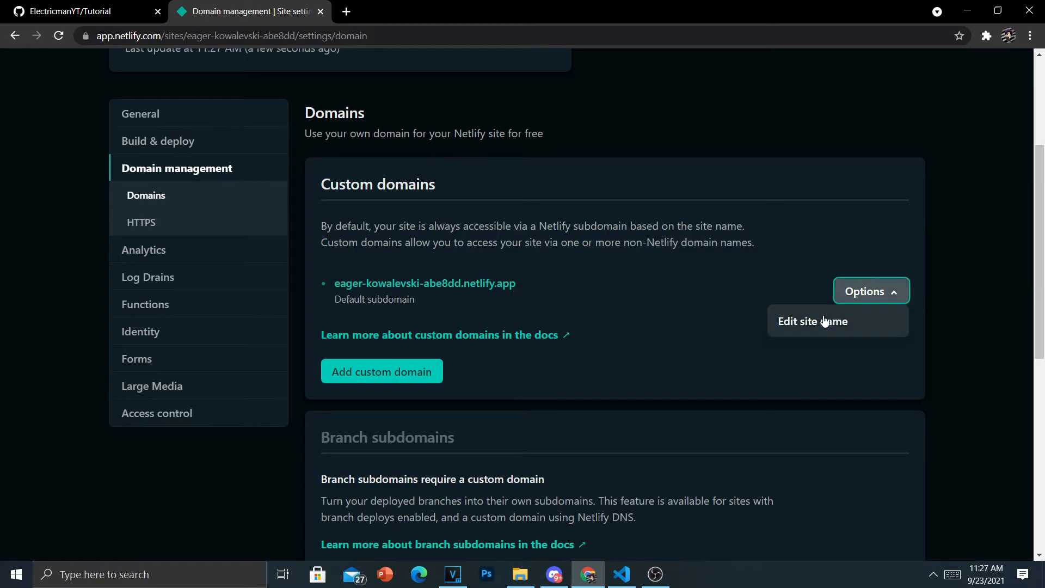
pyautogui.click(831, 321)
pyautogui.hotkey('ctrl', 'a')
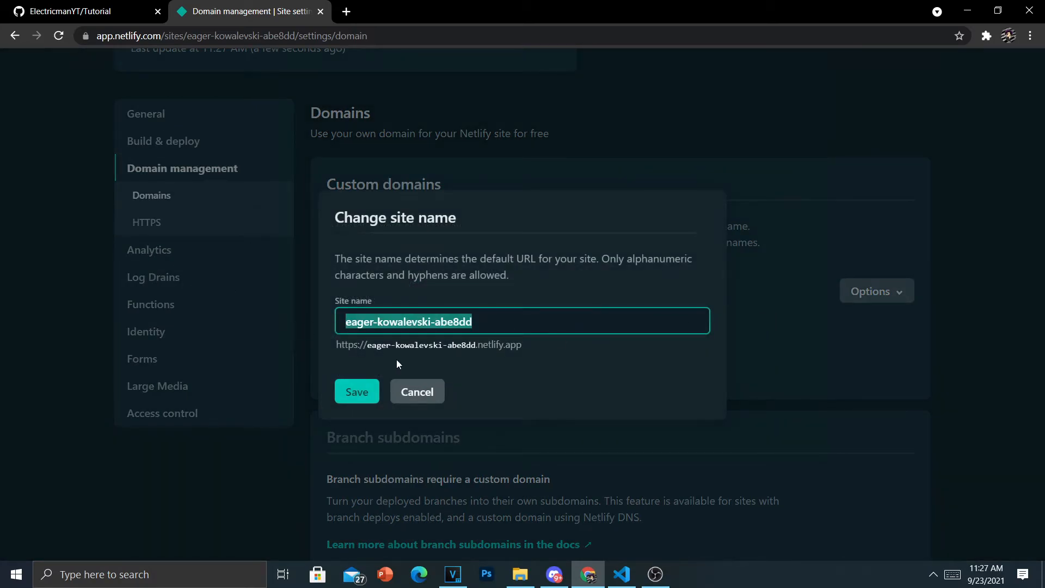
pyautogui.write('electrictut')
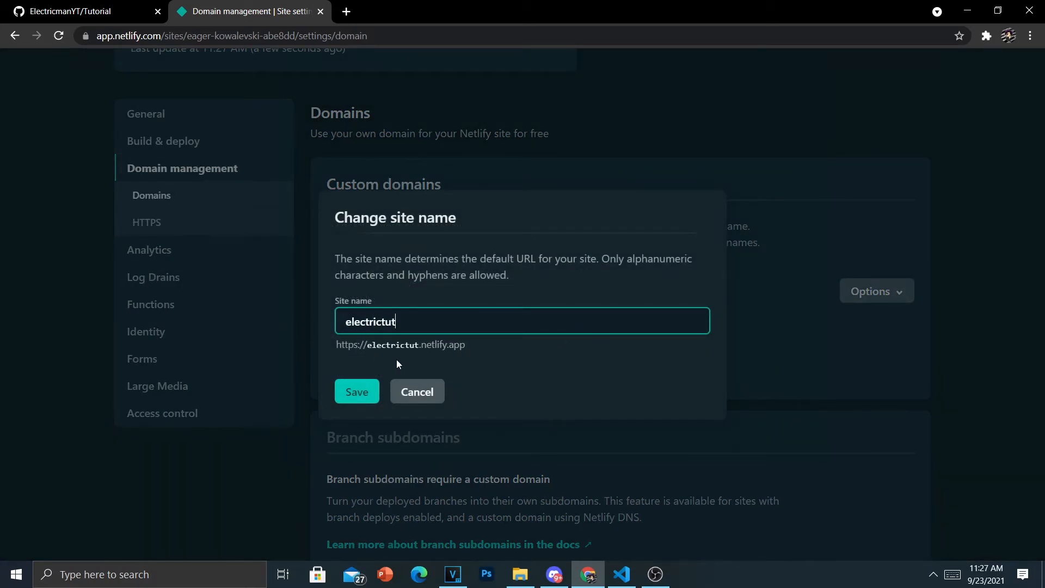
pyautogui.write('orial')
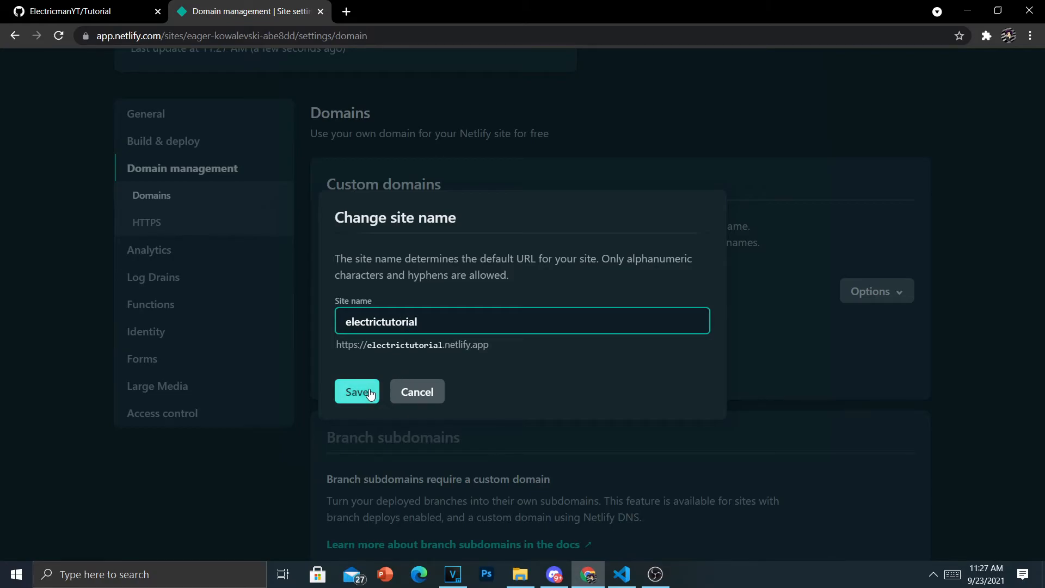
pyautogui.click(368, 393)
# Step: Look at the page for adding a custom domain and return to the site's domain settings
pyautogui.scroll(-3, 250, 345)
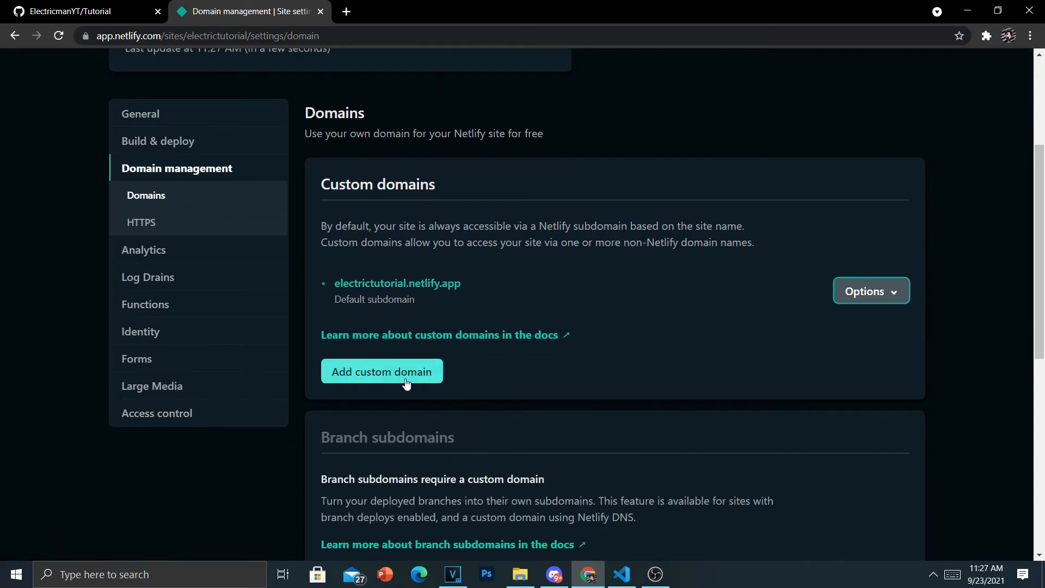
pyautogui.click(381, 438)
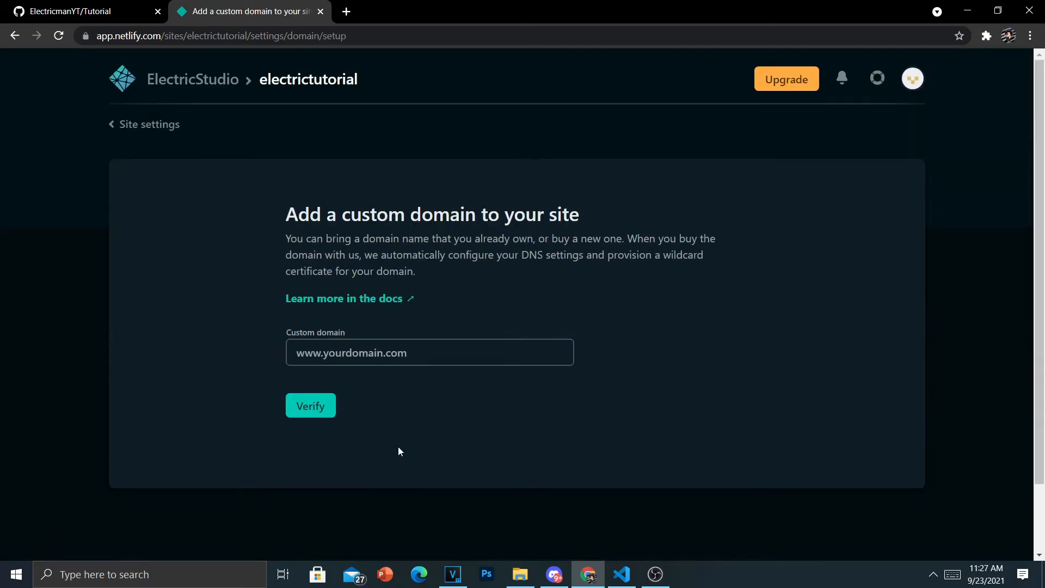
pyautogui.click(158, 131)
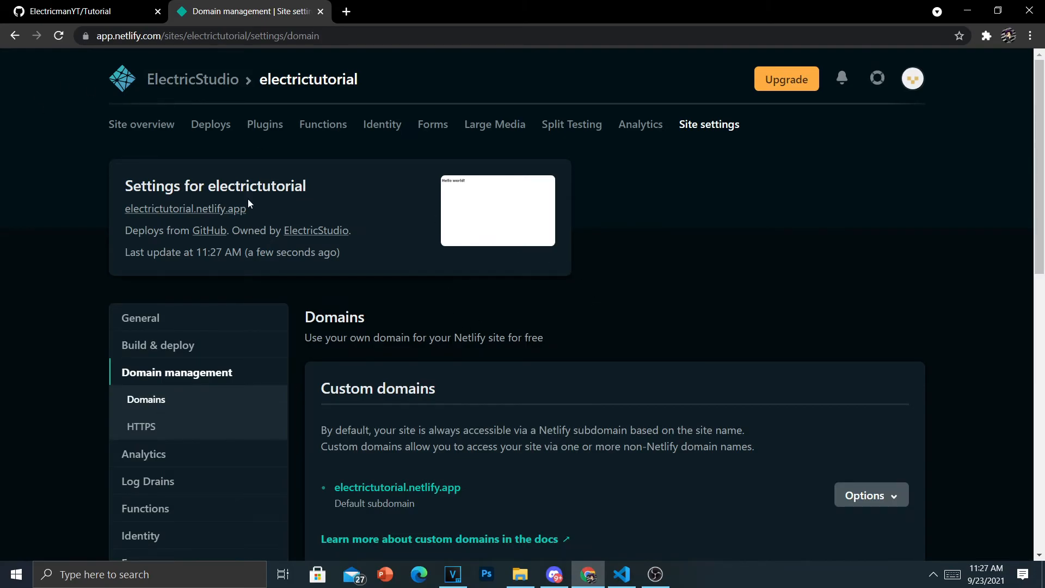
# Step: Open the deployed website at electrictutorial.netlify.app to check the live page
pyautogui.click(214, 209)
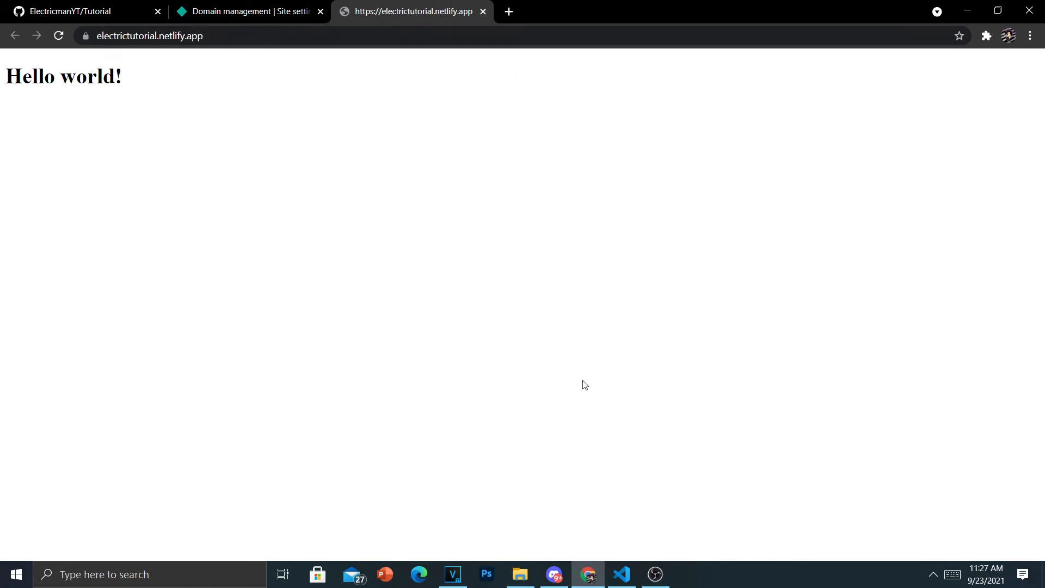
pyautogui.moveTo(621, 574)
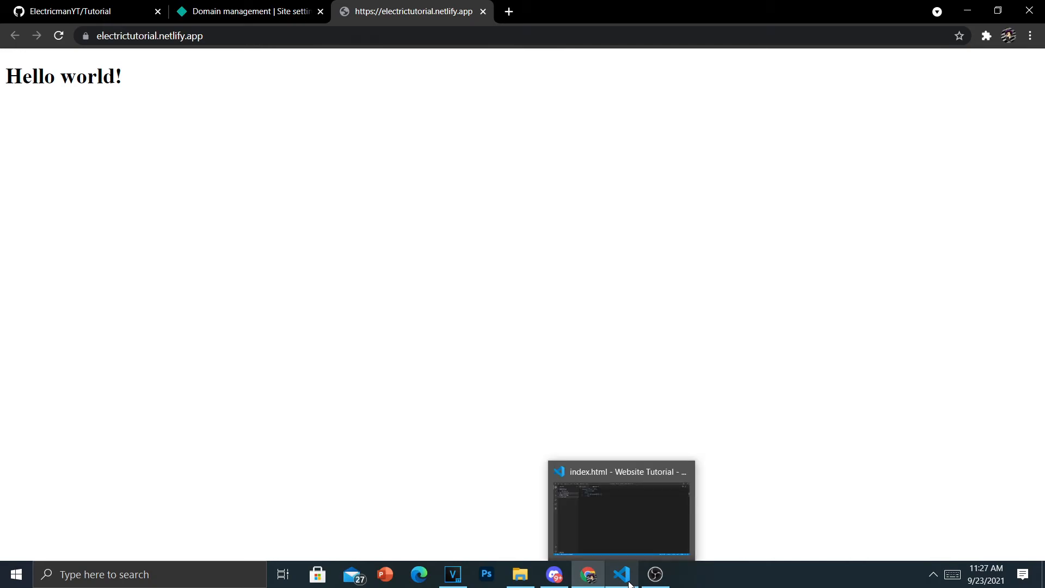